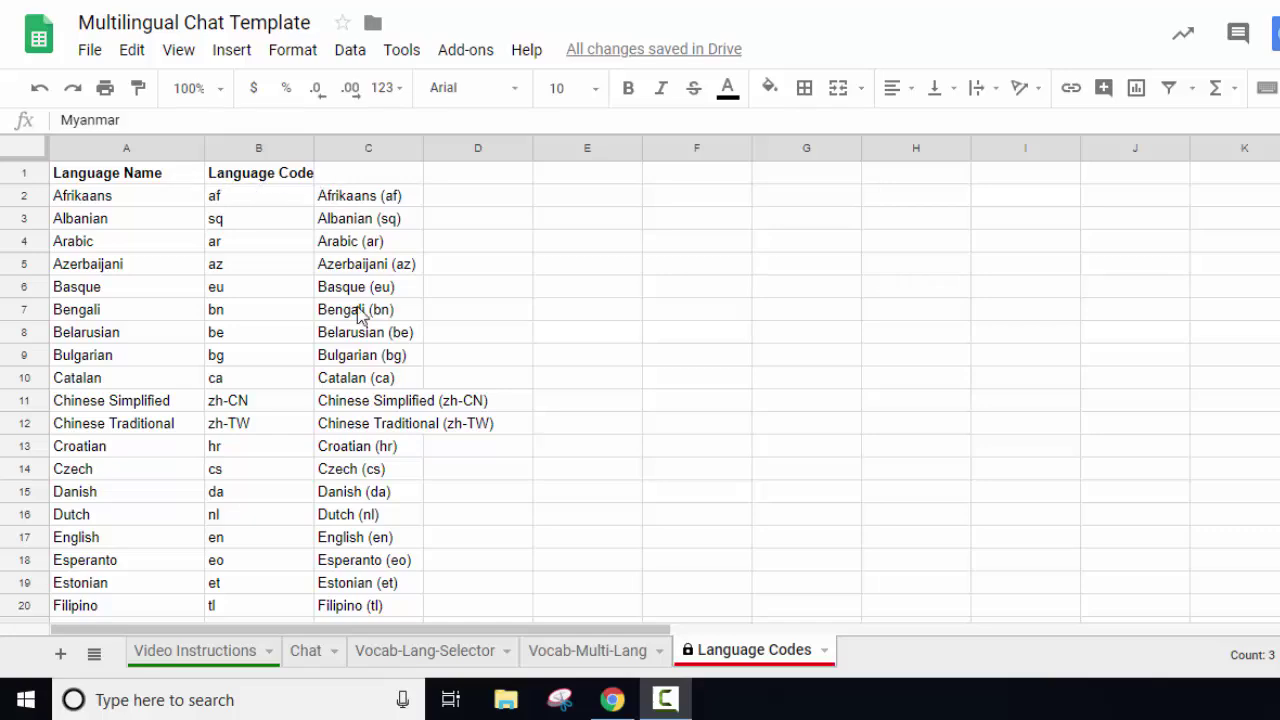
- Review the language names and codes in the Language Codes sheet and view the Video Instructions sheet
{"action": "scroll", "coordinate": [373, 408], "scroll_direction": "down", "scroll_amount": 7}
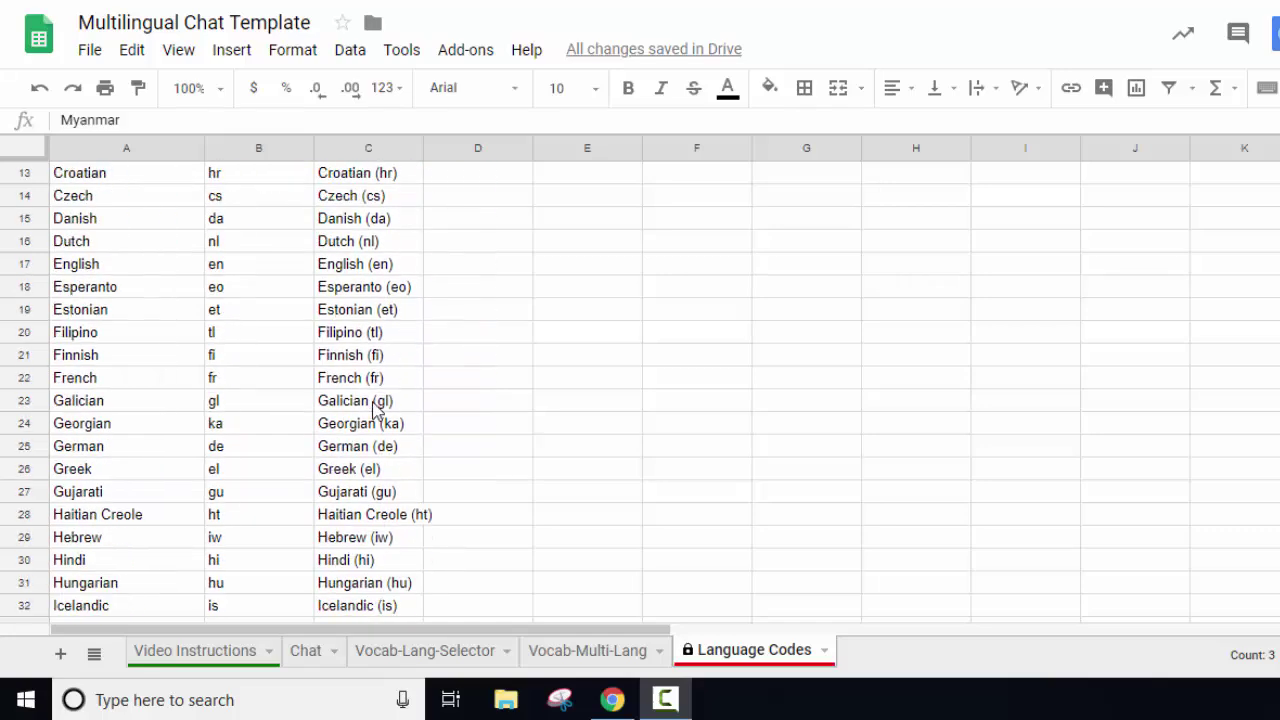
{"action": "scroll", "coordinate": [373, 408], "scroll_direction": "down", "scroll_amount": 3}
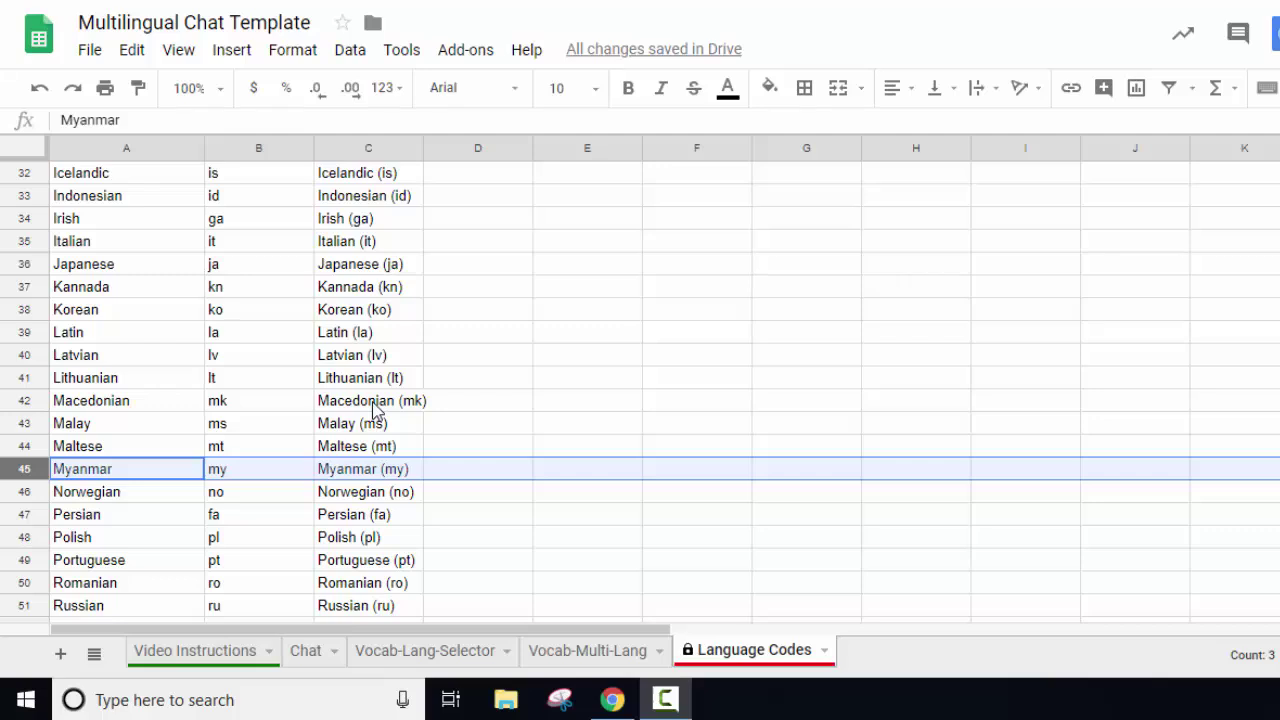
{"action": "scroll", "coordinate": [373, 408], "scroll_direction": "down", "scroll_amount": 2}
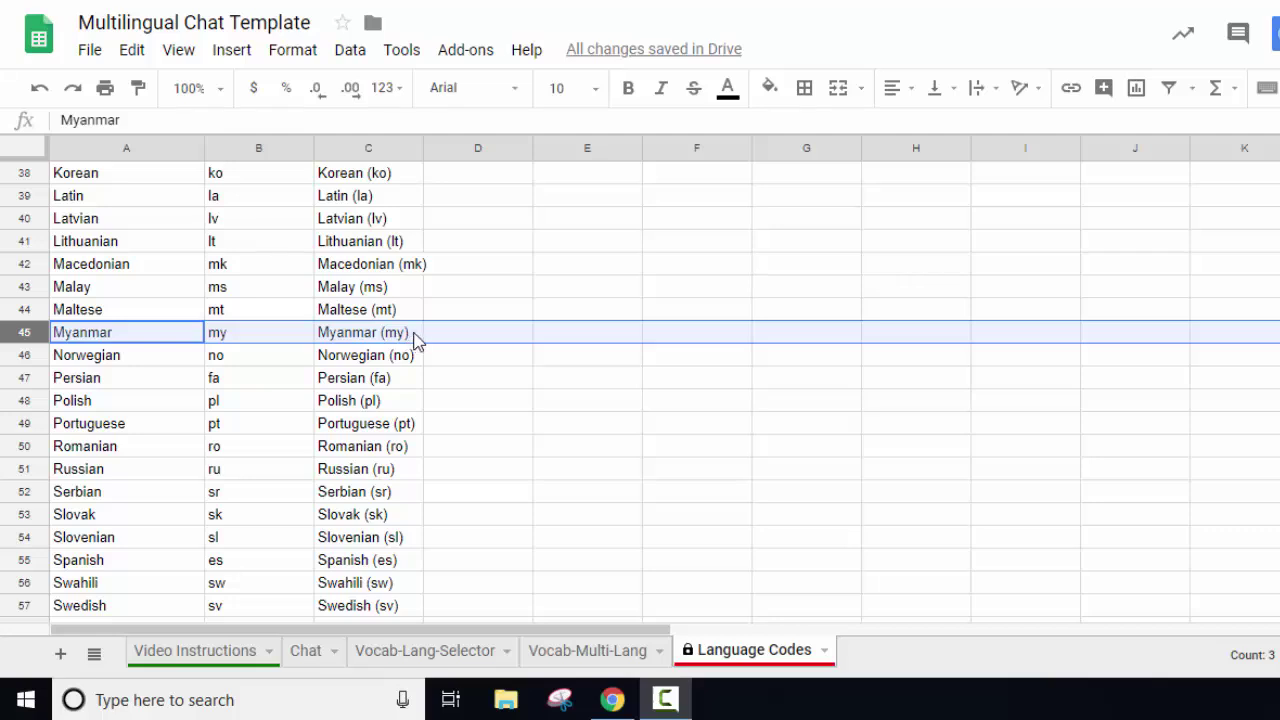
{"action": "left_click", "coordinate": [233, 655]}
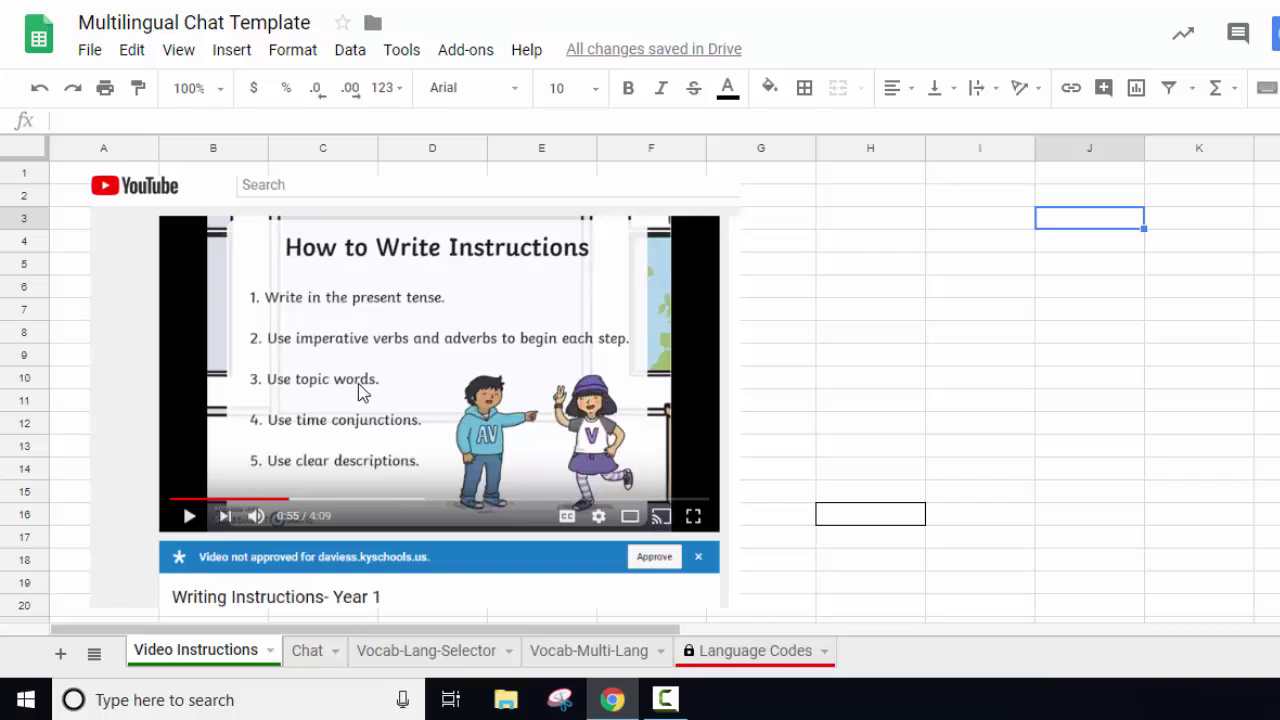
- Open the Chat sheet and examine Participant A's nickname, language selector and yellow message cell
{"action": "left_click", "coordinate": [309, 656]}
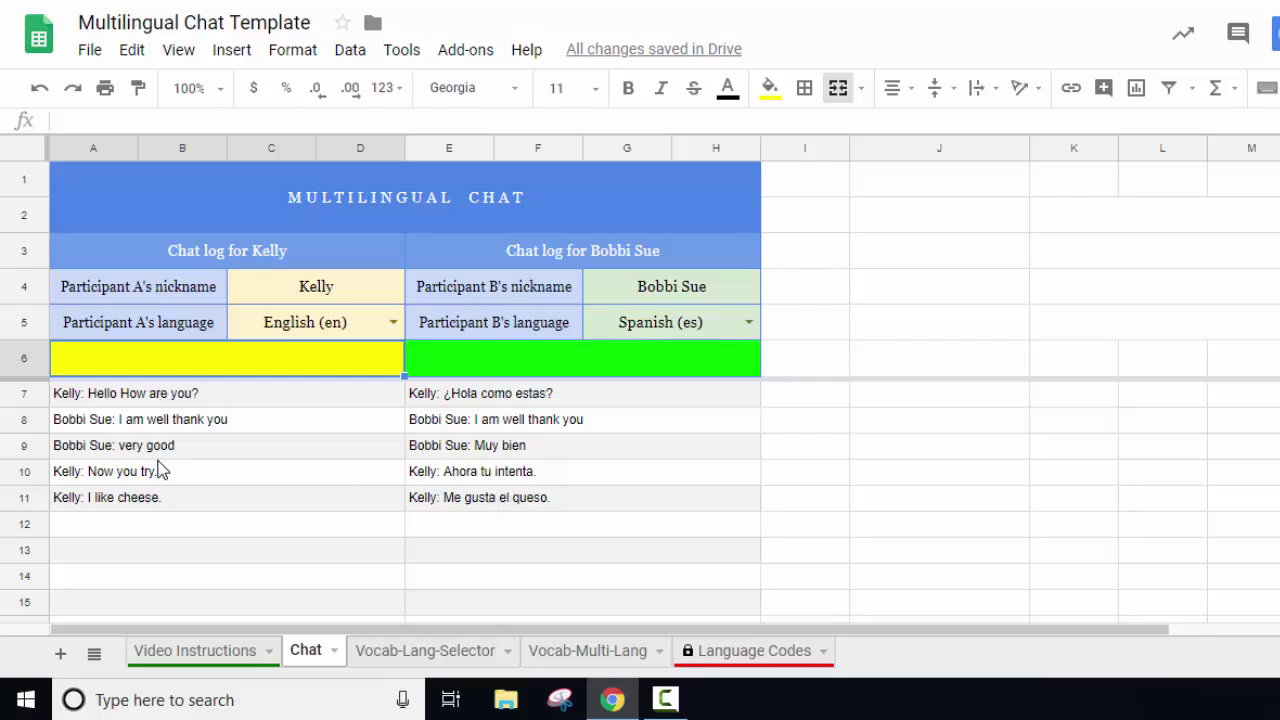
{"action": "left_click", "coordinate": [305, 290]}
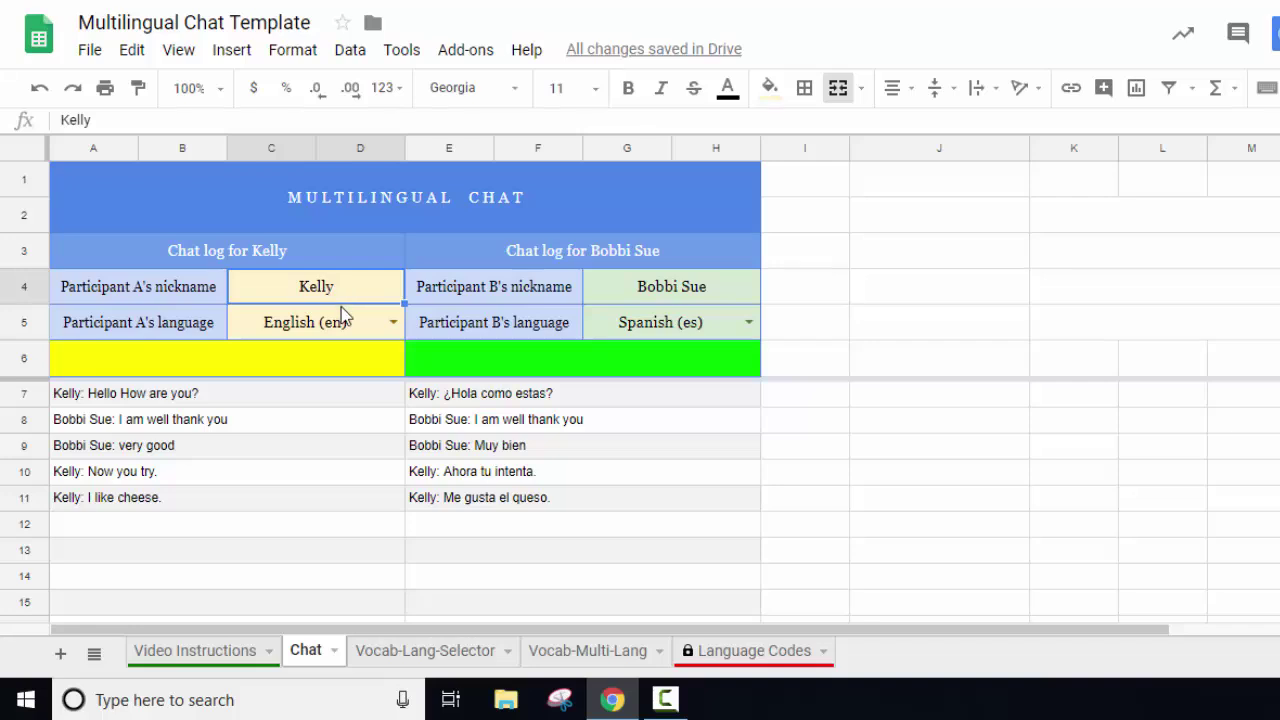
{"action": "left_click", "coordinate": [341, 324]}
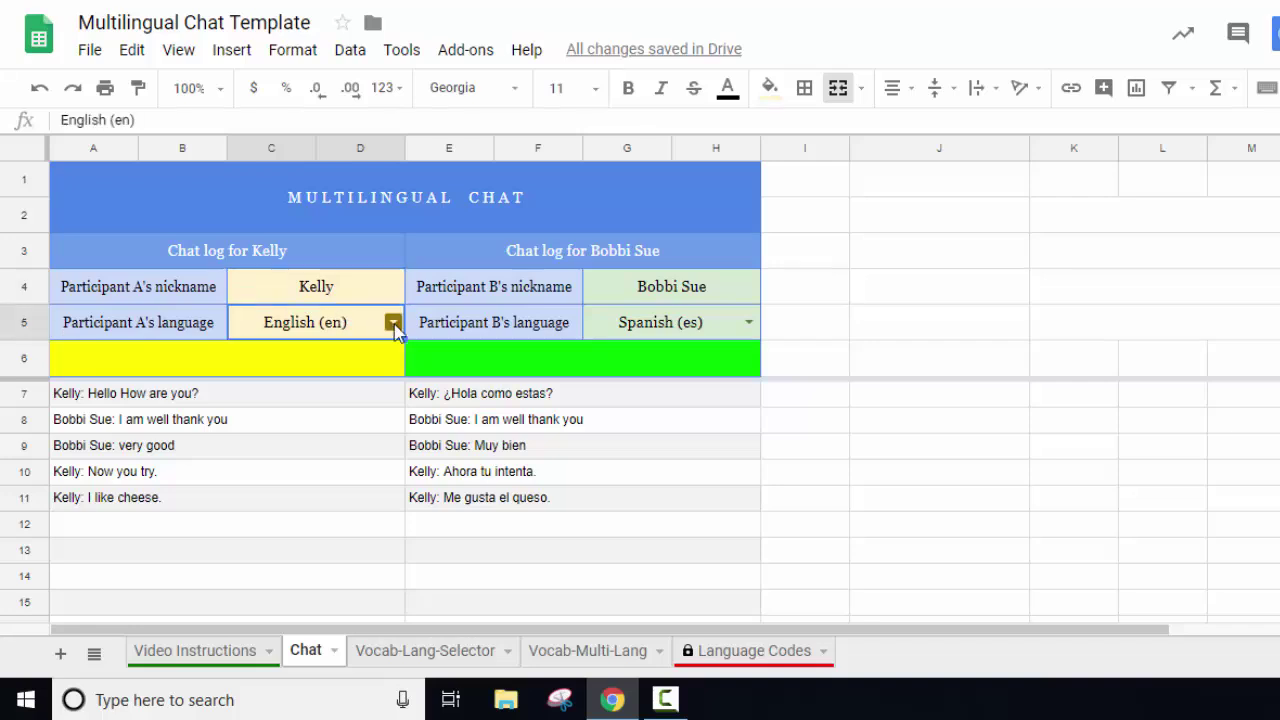
{"action": "left_click", "coordinate": [394, 323]}
{"action": "left_click", "coordinate": [189, 364]}
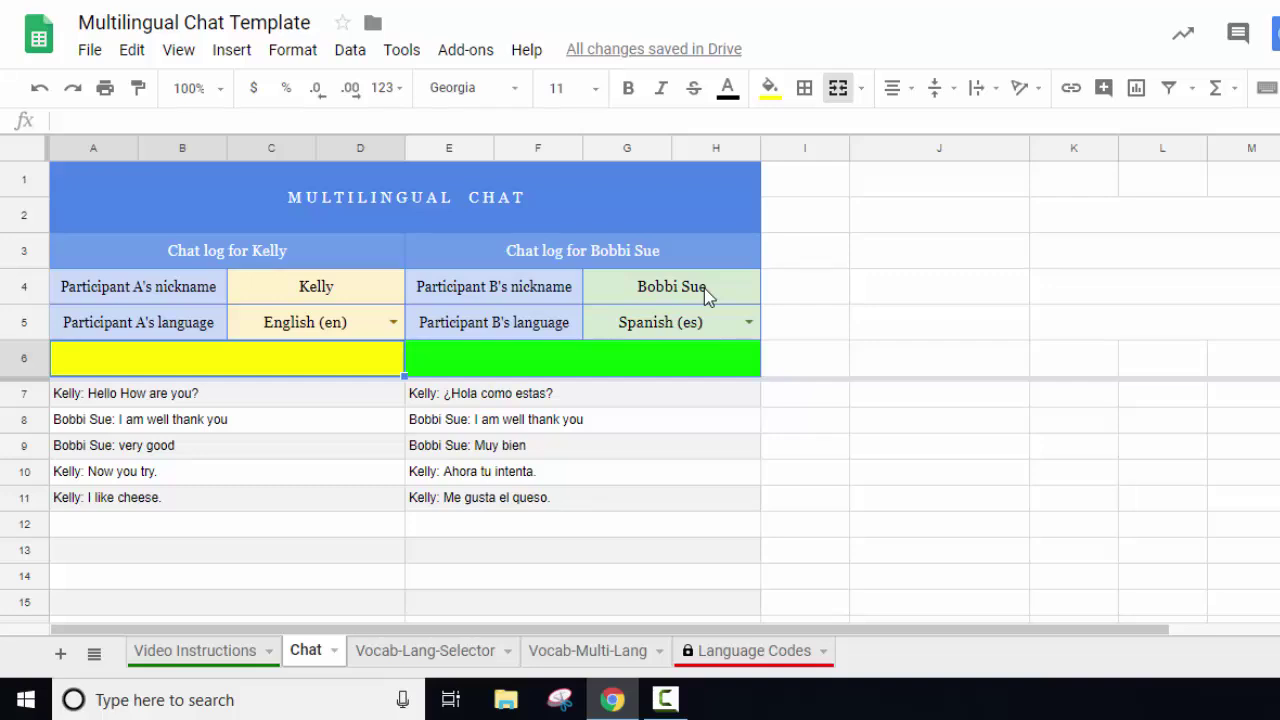
- Set Participant B's language to Myanmar (my) in the Chat sheet
{"action": "left_click", "coordinate": [748, 323]}
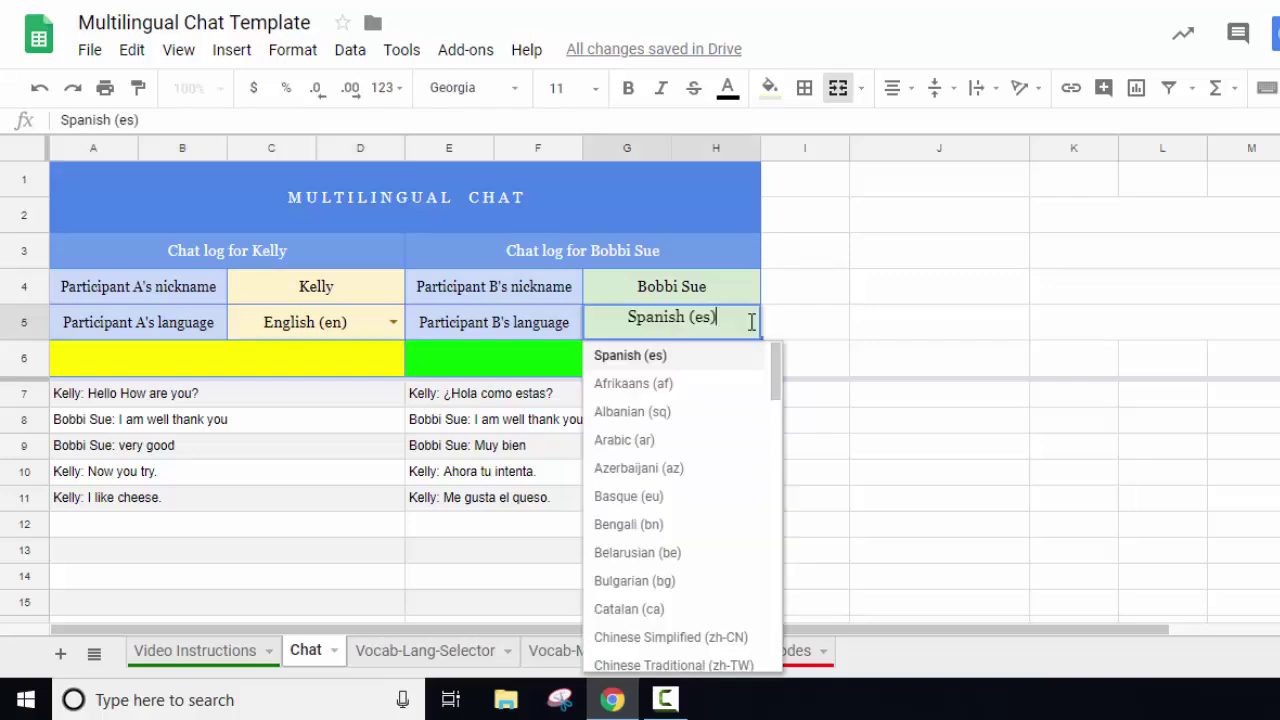
{"action": "scroll", "coordinate": [700, 524], "scroll_direction": "down", "scroll_amount": 4}
{"action": "scroll", "coordinate": [700, 524], "scroll_direction": "down", "scroll_amount": 5}
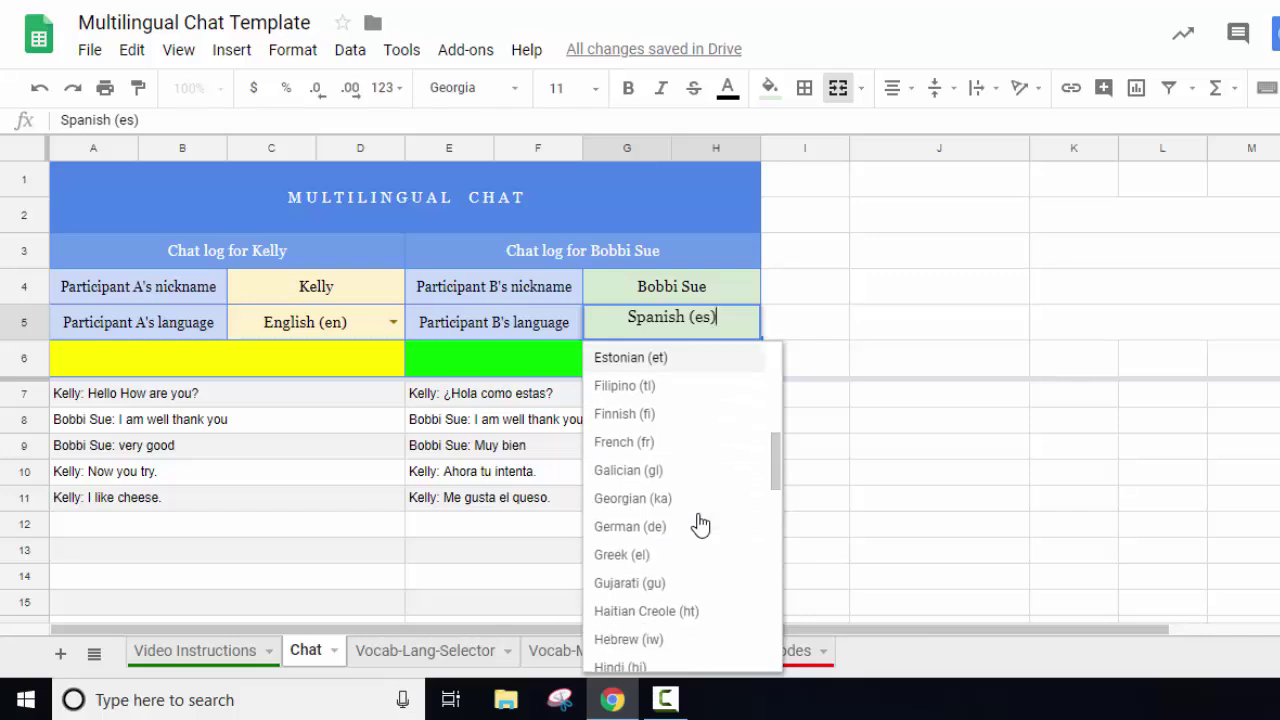
{"action": "scroll", "coordinate": [700, 524], "scroll_direction": "down", "scroll_amount": 5}
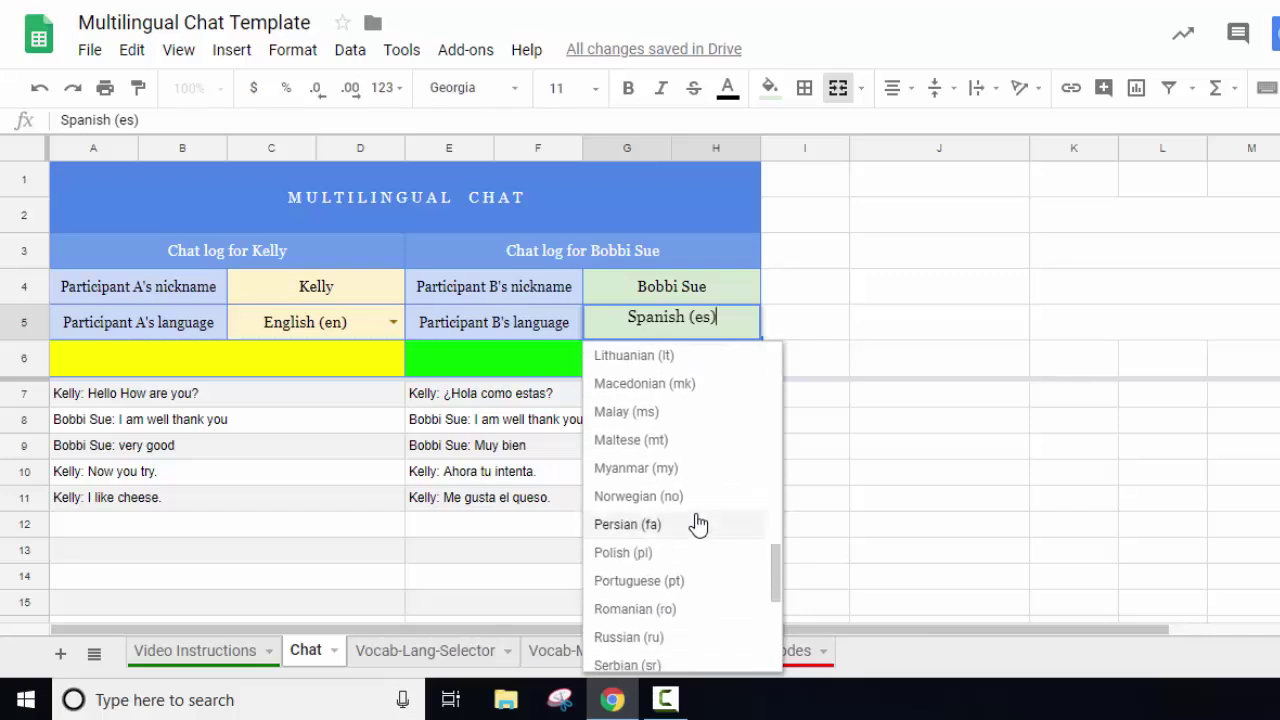
{"action": "left_click", "coordinate": [645, 468]}
- Send the message "I like cheese." from Participant A's yellow message cell and check its translation in the chat log
{"action": "left_click", "coordinate": [365, 372]}
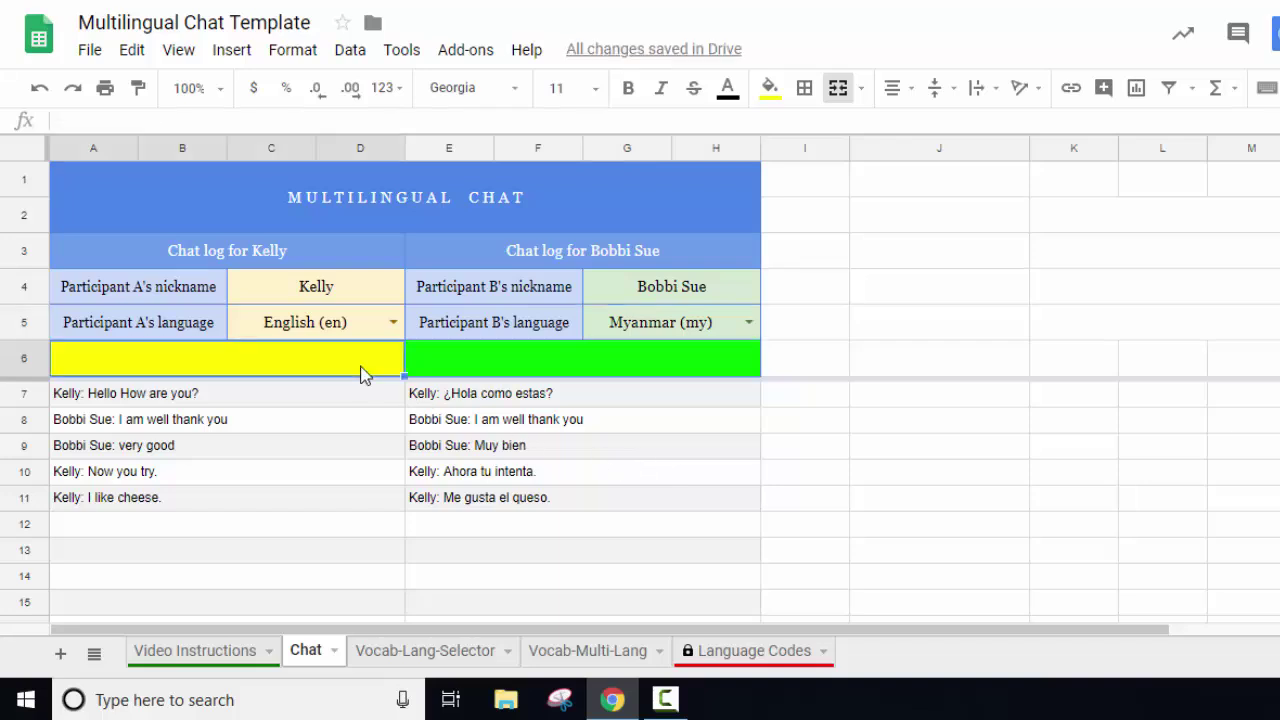
{"action": "type", "text": "I like chee"}
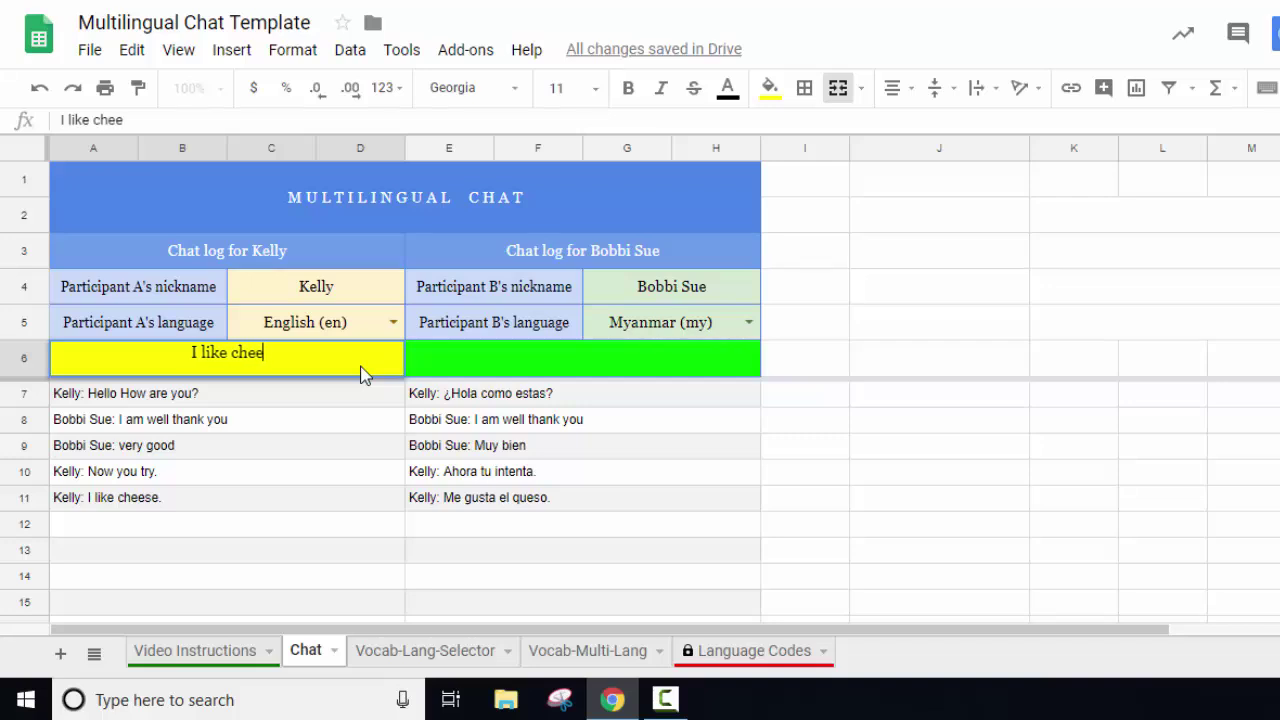
{"action": "type", "text": "se."}
{"action": "key", "text": "Return"}
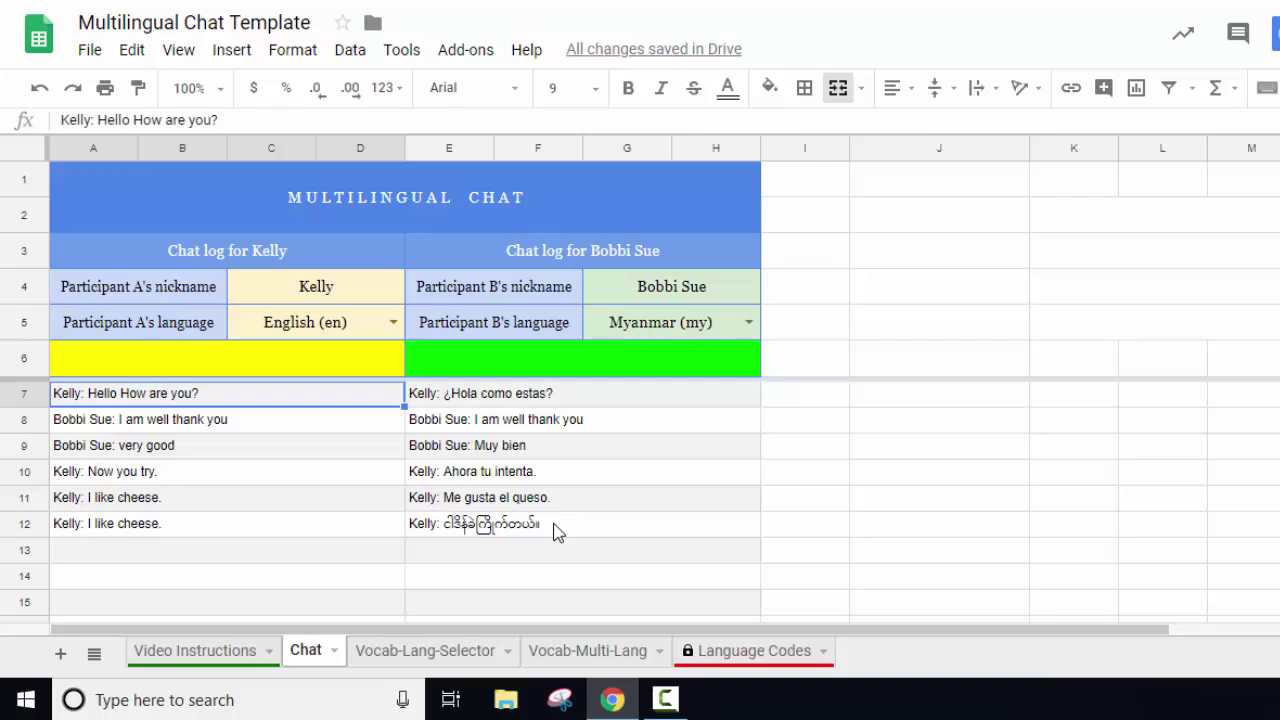
{"action": "scroll", "coordinate": [557, 532], "scroll_direction": "down", "scroll_amount": 2}
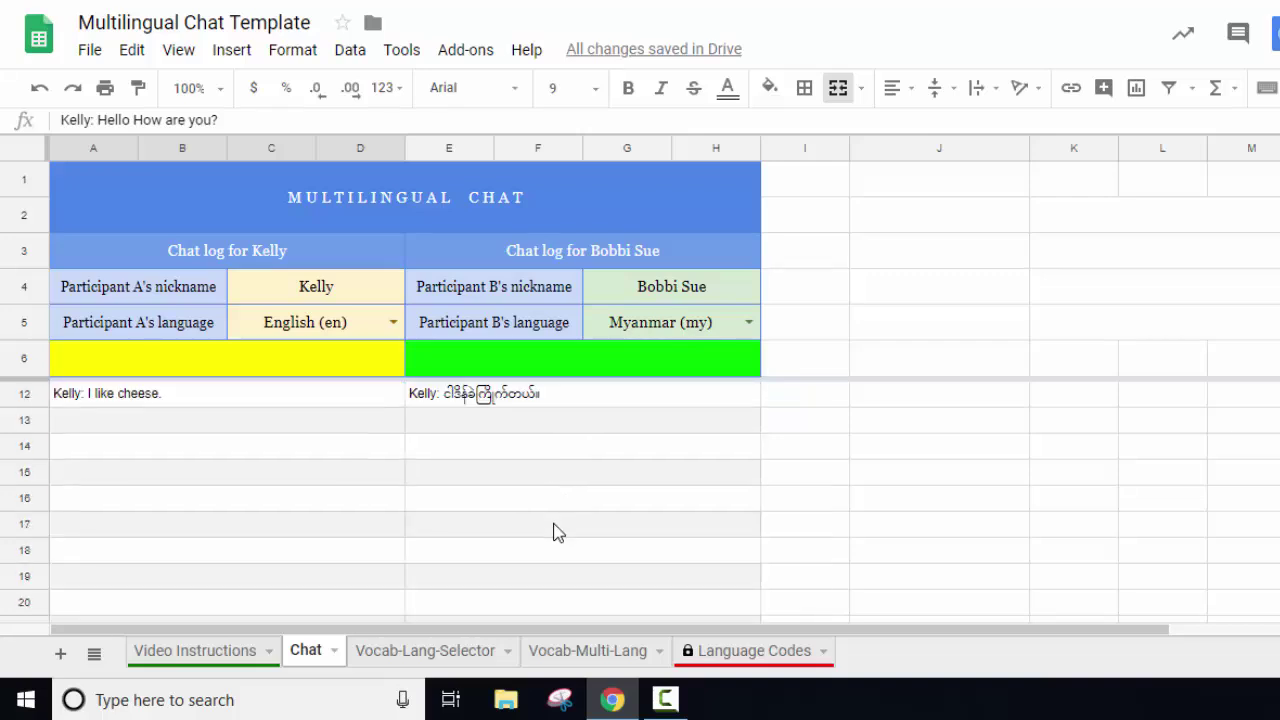
{"action": "scroll", "coordinate": [557, 532], "scroll_direction": "up", "scroll_amount": 1}
{"action": "scroll", "coordinate": [557, 532], "scroll_direction": "up", "scroll_amount": 1}
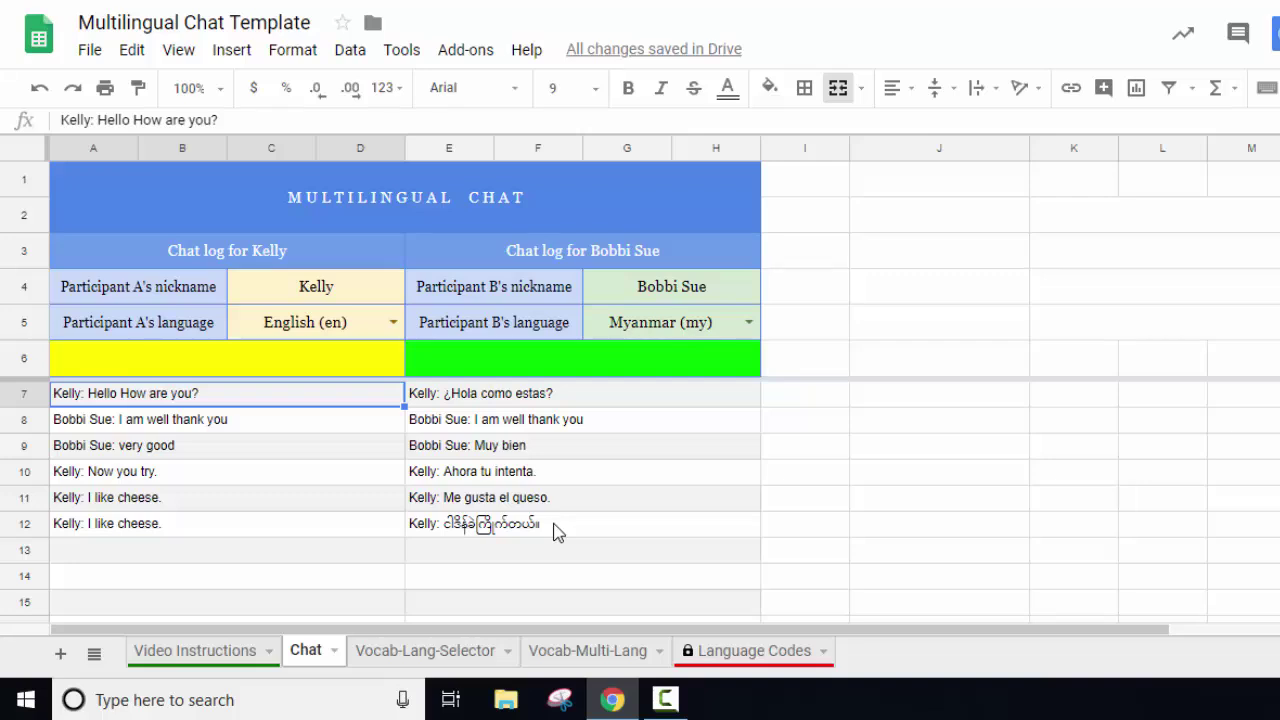
- In the Vocab-Lang-Selector sheet, replace the first English vocabulary word in A2 with "cheese"
{"action": "left_click", "coordinate": [417, 652]}
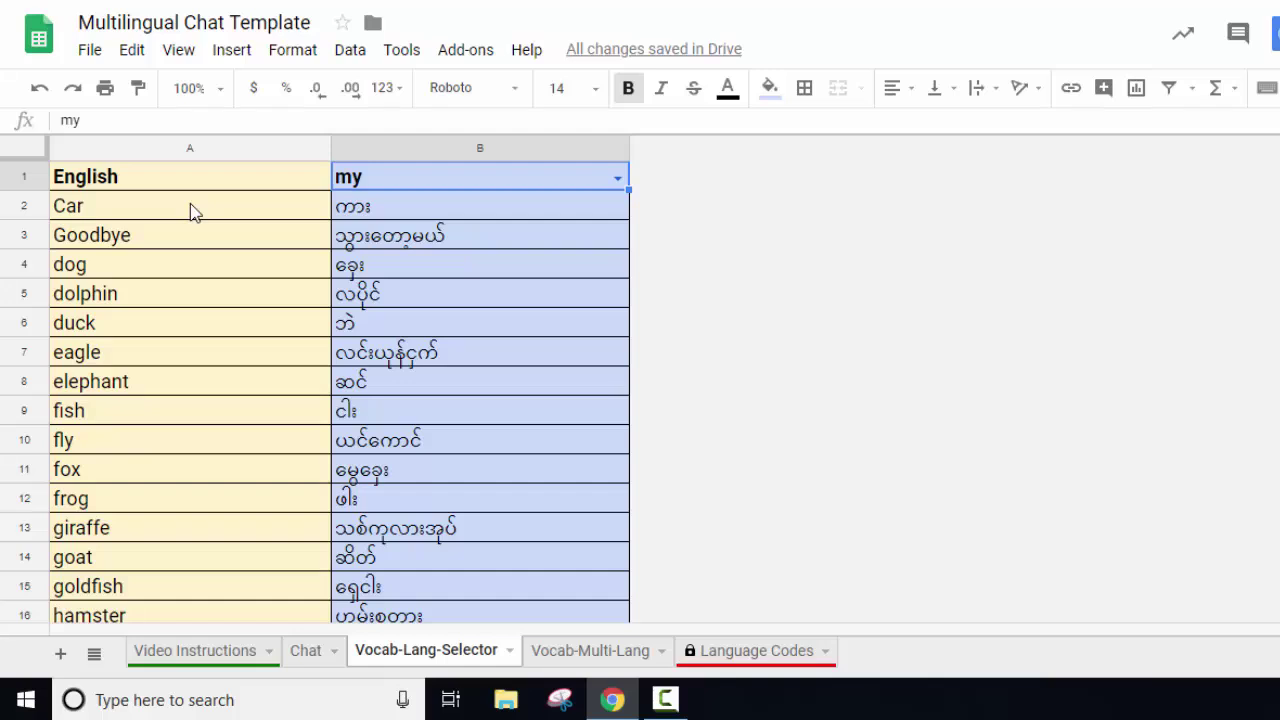
{"action": "mouse_move", "coordinate": [190, 205]}
{"action": "left_mouse_down"}
{"action": "mouse_move", "coordinate": [183, 434]}
{"action": "mouse_move", "coordinate": [197, 611]}
{"action": "mouse_move", "coordinate": [206, 594]}
{"action": "left_mouse_up"}
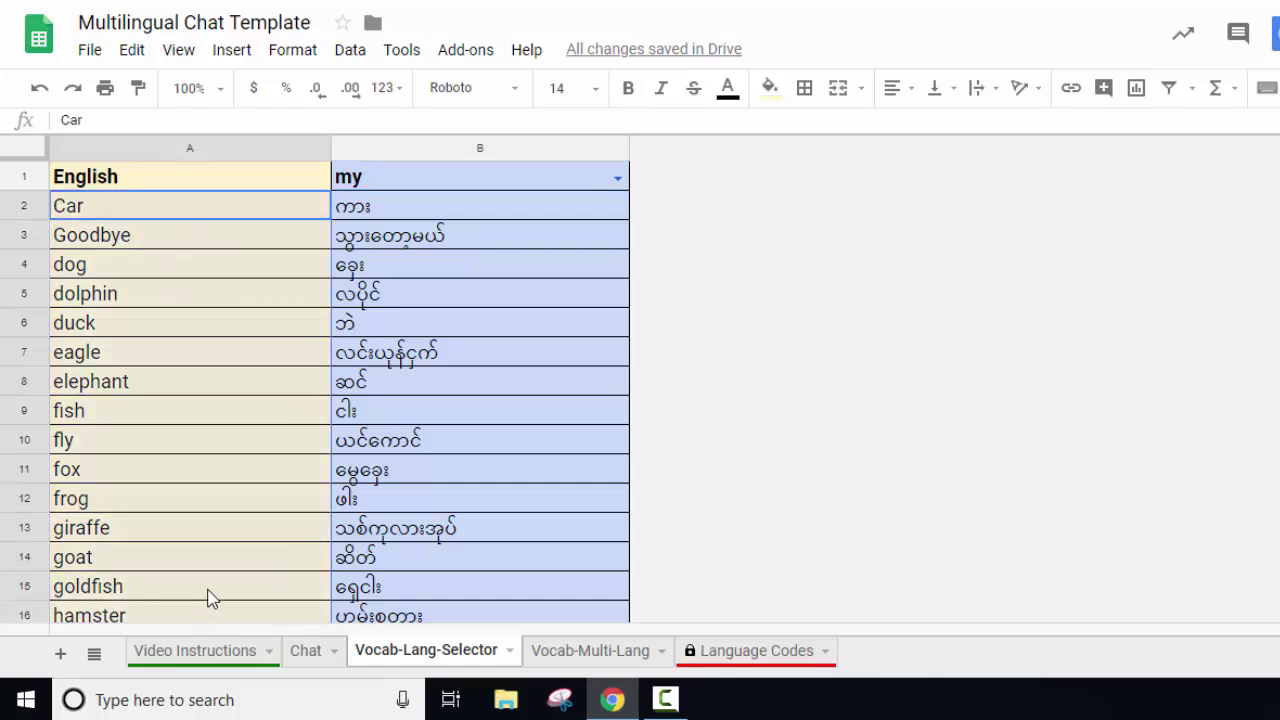
{"action": "left_click", "coordinate": [214, 213]}
{"action": "type", "text": "cheese"}
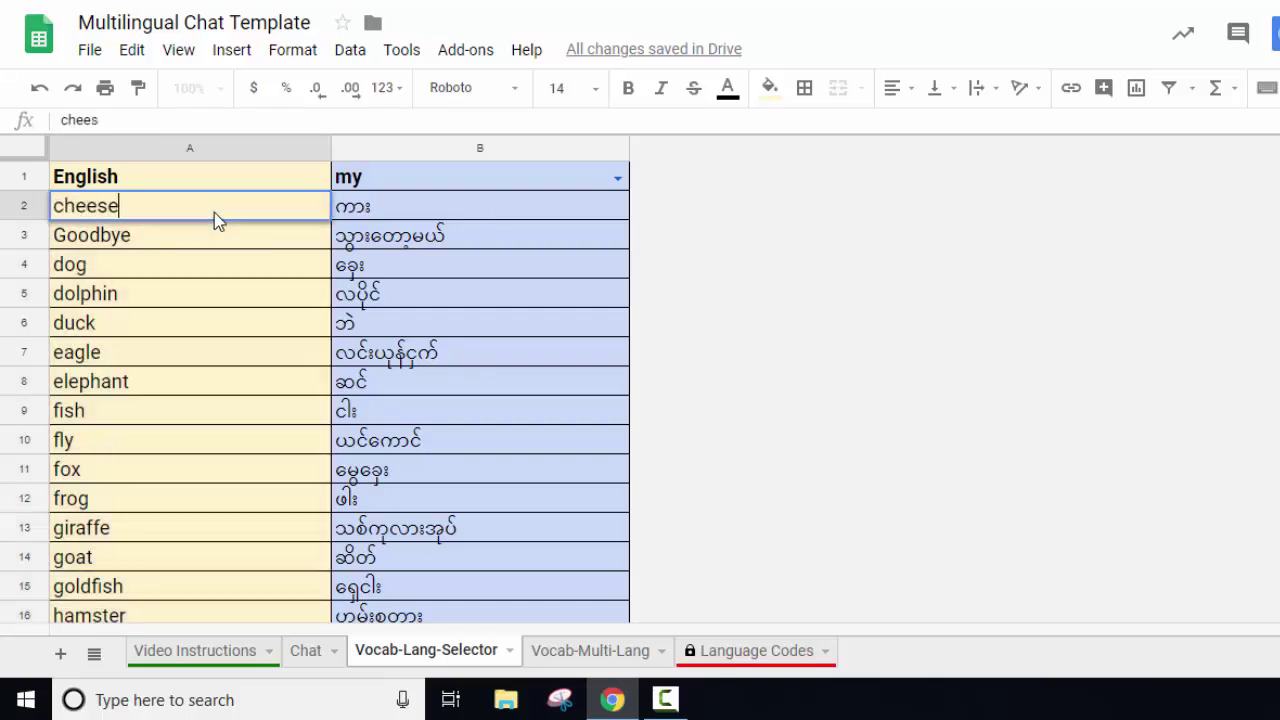
{"action": "key", "text": "Return"}
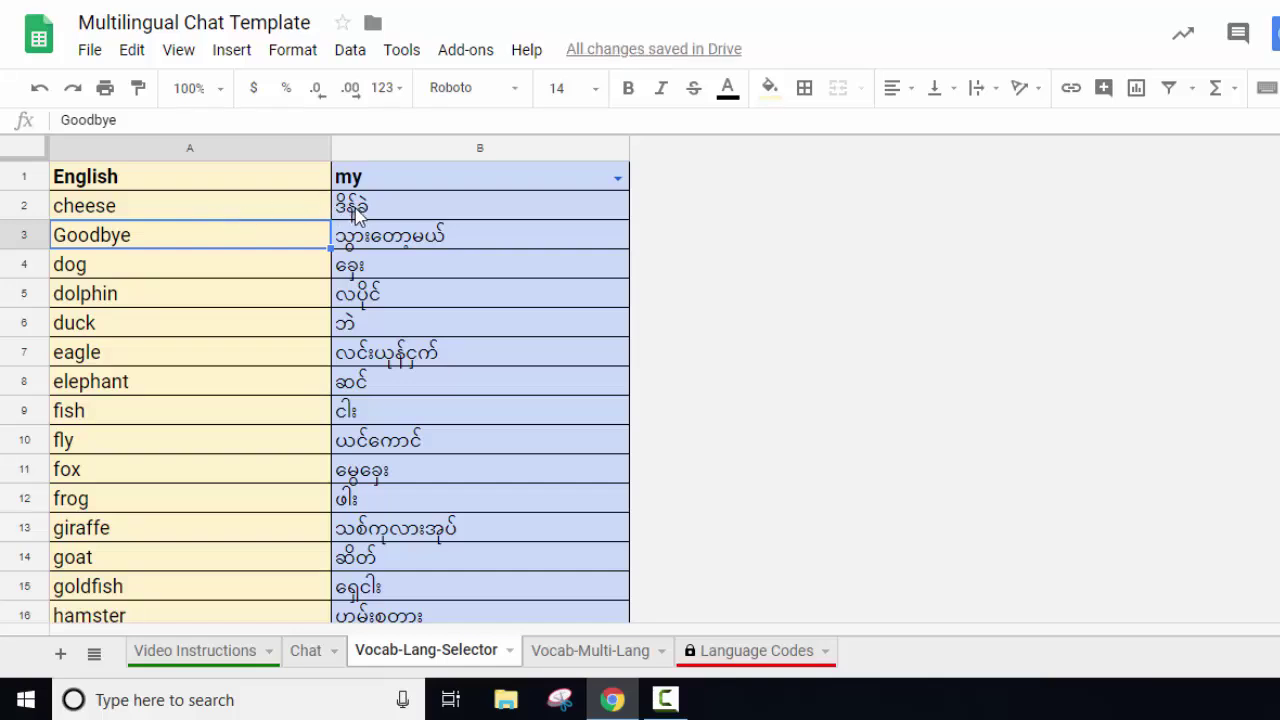
- Browse the language codes offered for the translation column in B1 and consult the Language Codes sheet for their meanings
{"action": "left_click", "coordinate": [618, 179]}
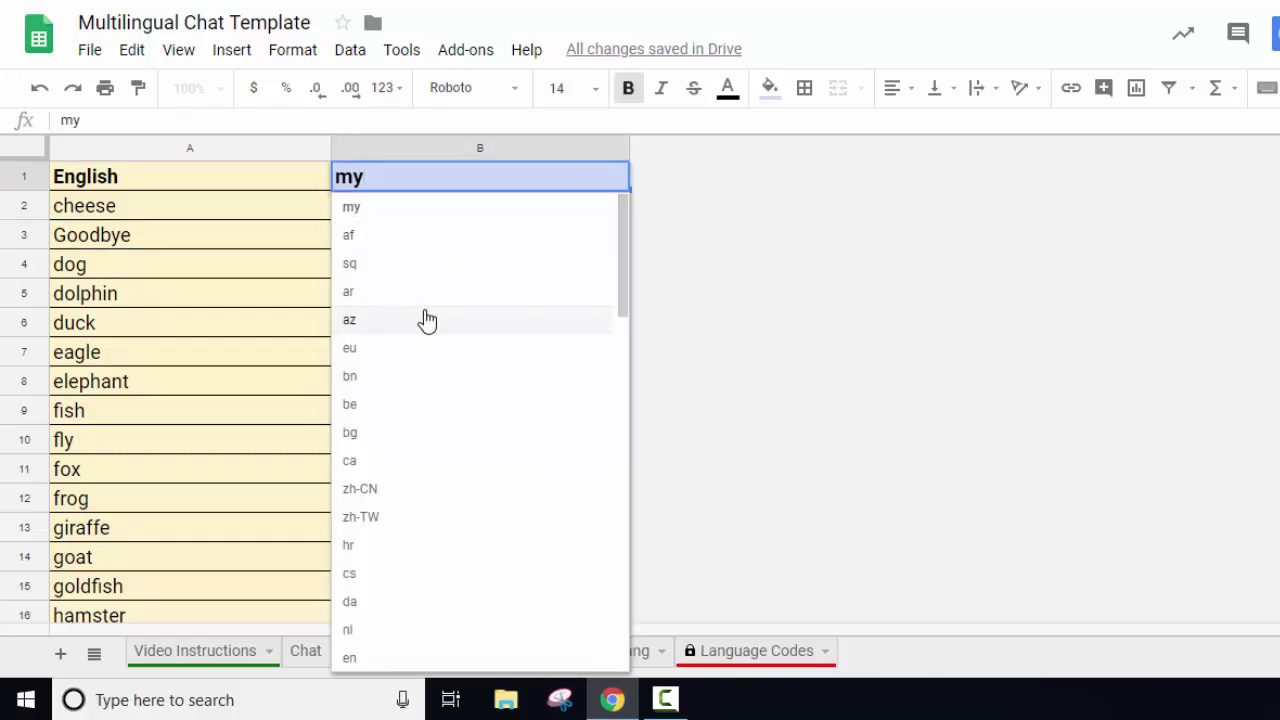
{"action": "scroll", "coordinate": [427, 319], "scroll_direction": "down", "scroll_amount": 6}
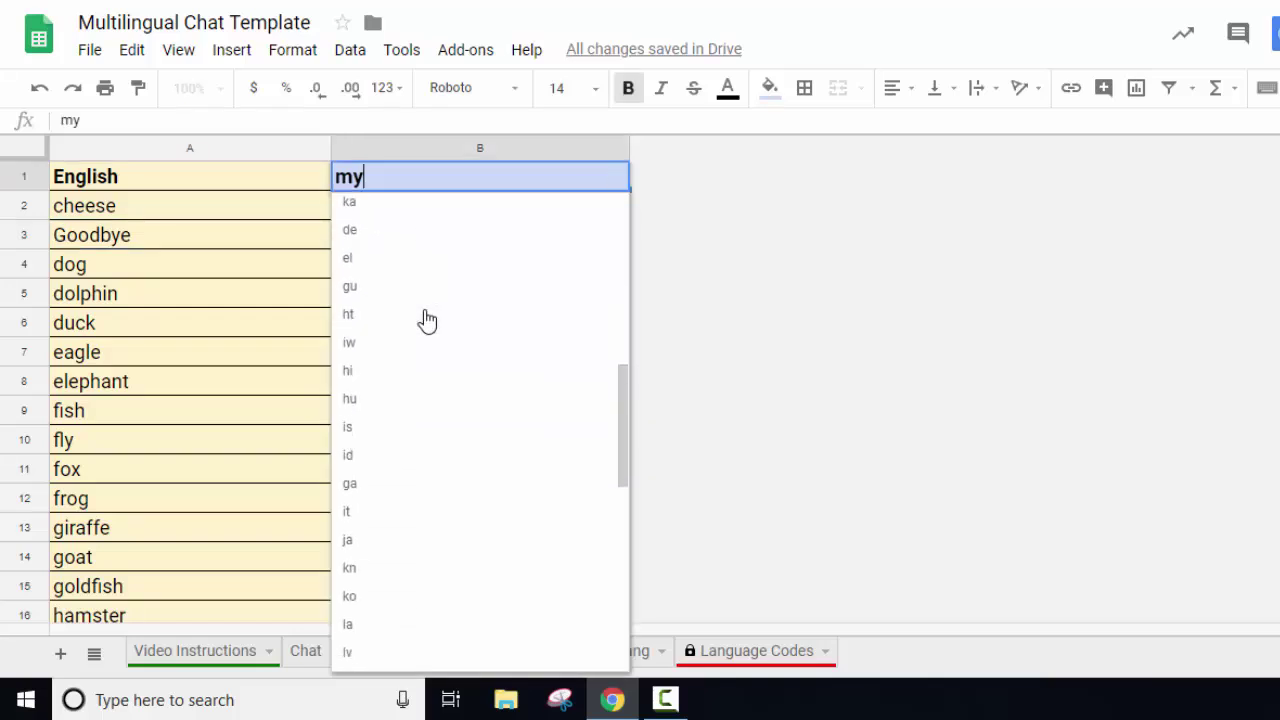
{"action": "scroll", "coordinate": [427, 319], "scroll_direction": "up", "scroll_amount": 6}
{"action": "scroll", "coordinate": [427, 319], "scroll_direction": "down", "scroll_amount": 6}
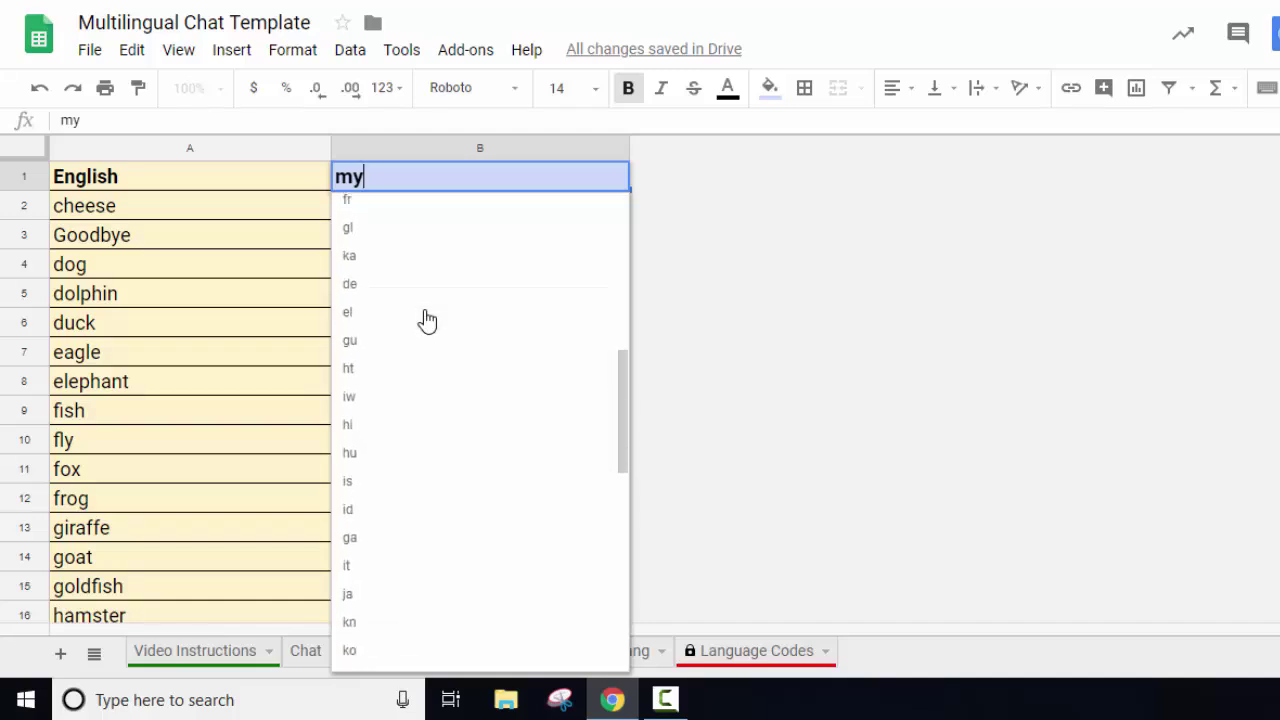
{"action": "left_click", "coordinate": [779, 382]}
{"action": "left_click", "coordinate": [755, 651]}
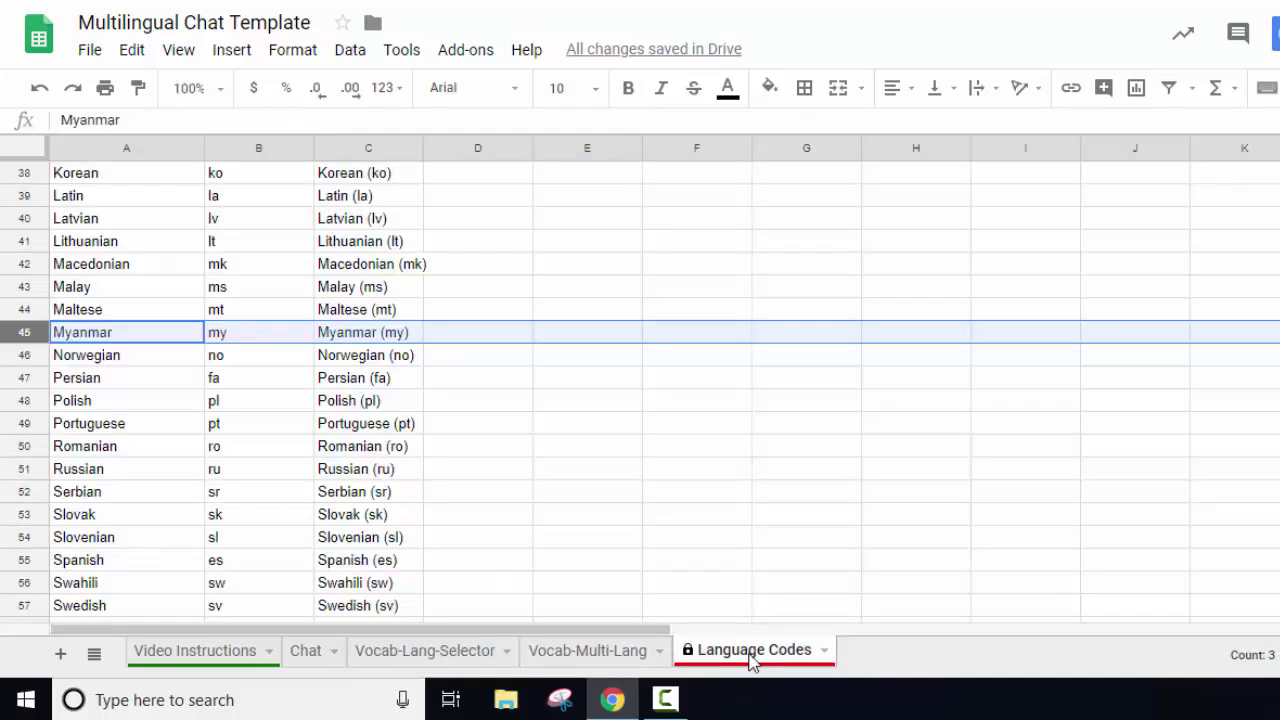
- In the Vocab-Multi-Lang sheet, enlarge the formula display and examine the Spanish, Burmese and French translation formulas and the remaining columns
{"action": "left_click", "coordinate": [561, 660]}
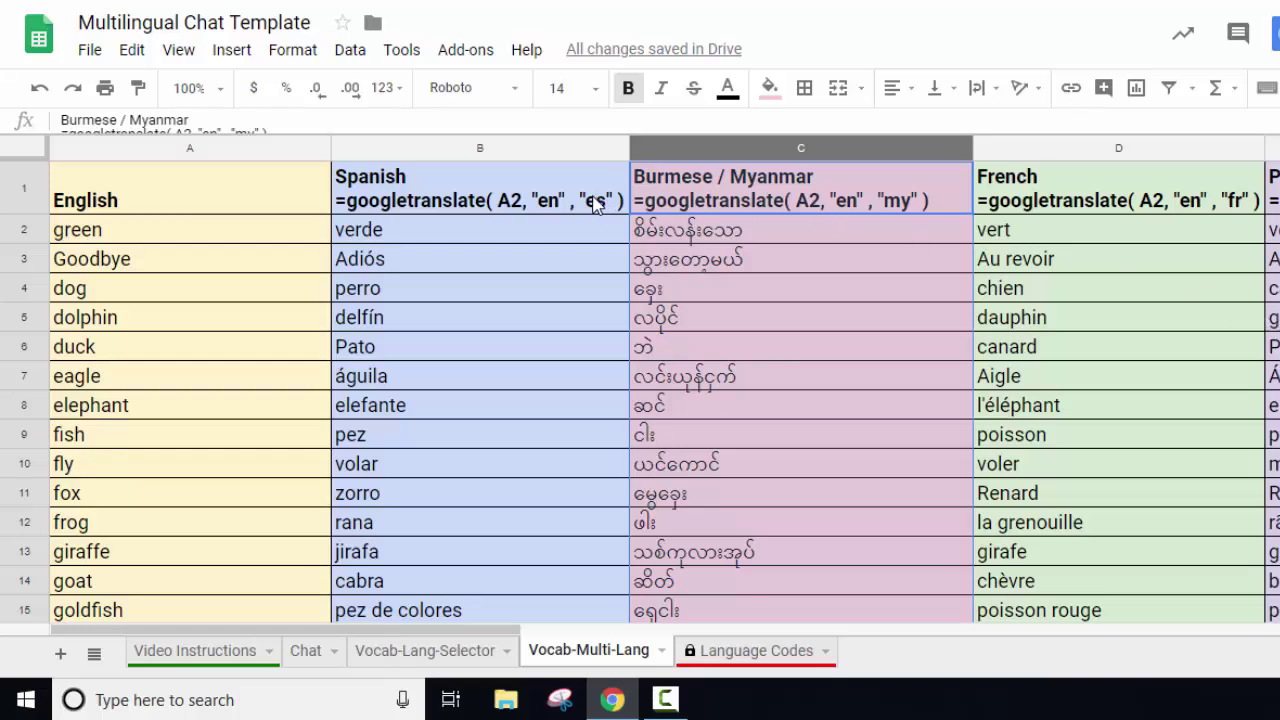
{"action": "left_click", "coordinate": [516, 204]}
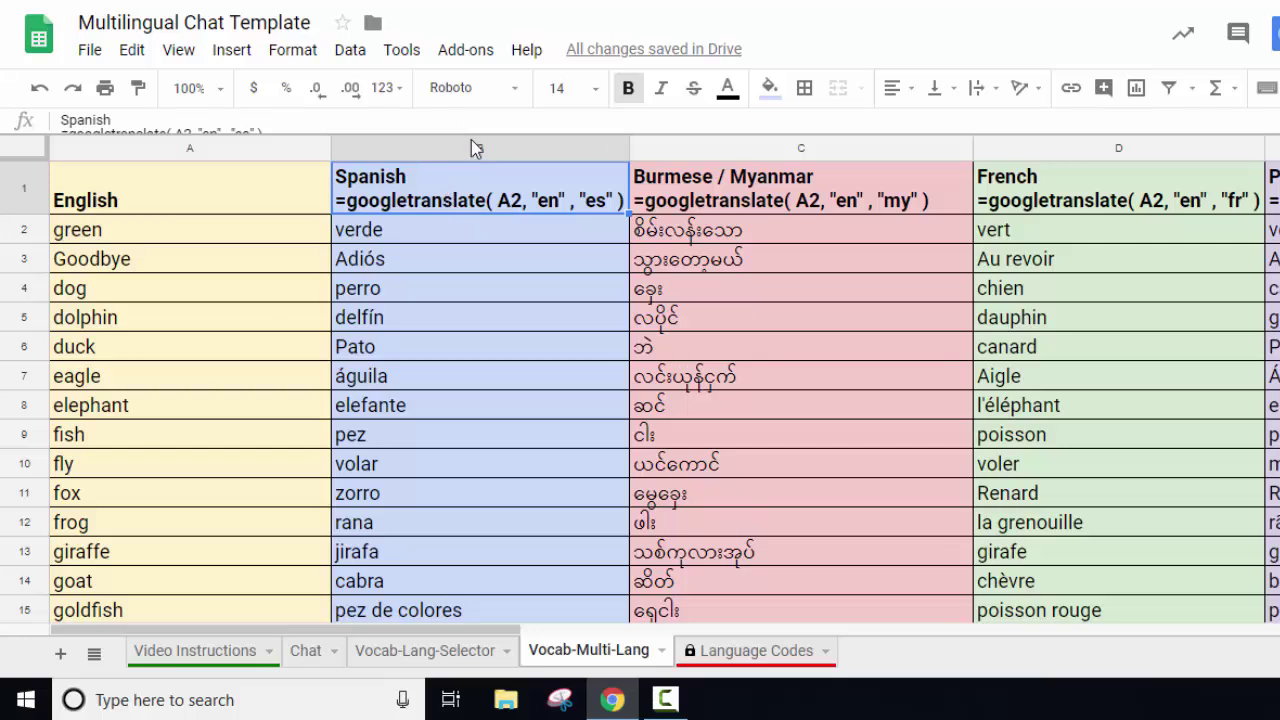
{"action": "left_click_drag", "start_coordinate": [471, 139], "coordinate": [471, 164]}
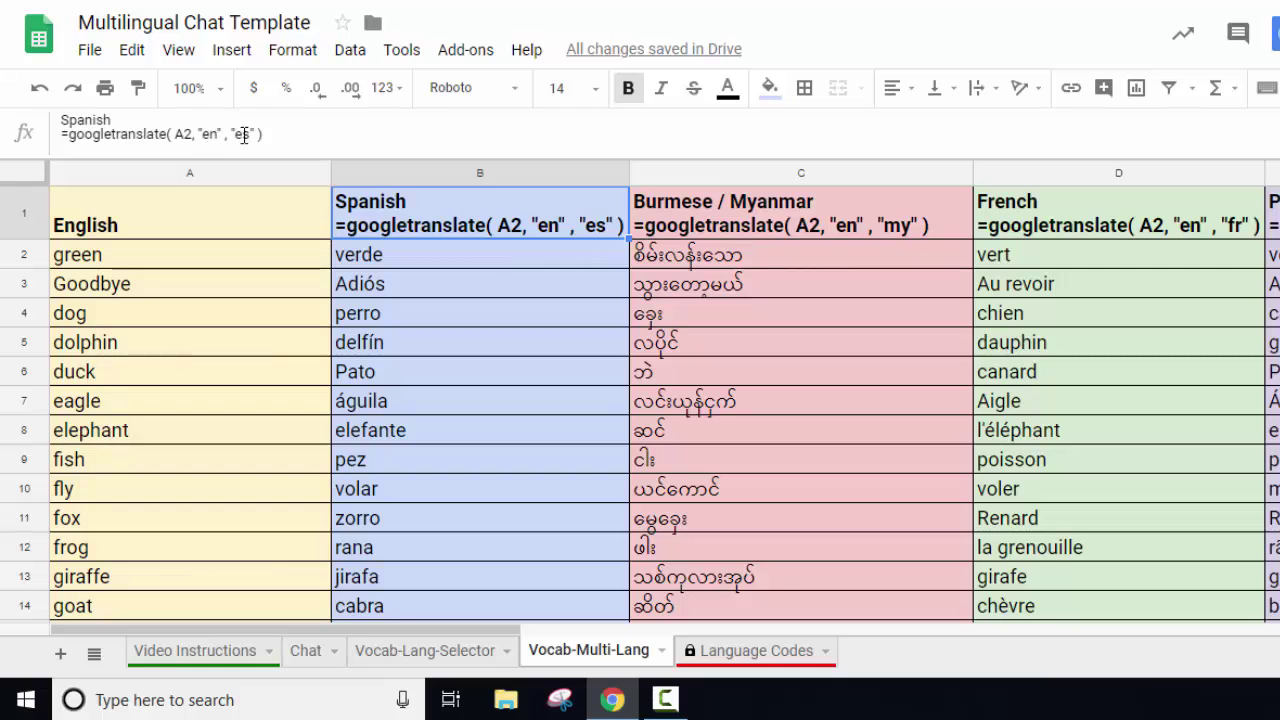
{"action": "left_click", "coordinate": [524, 262]}
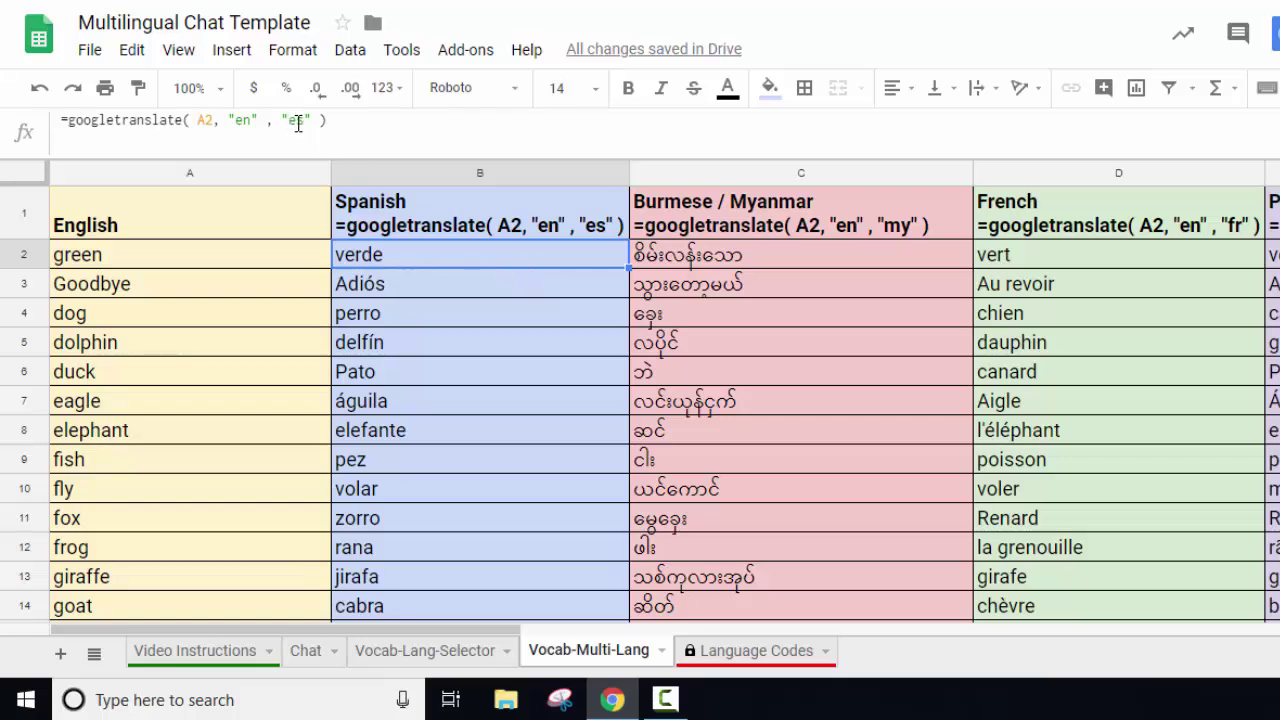
{"action": "left_click", "coordinate": [741, 264]}
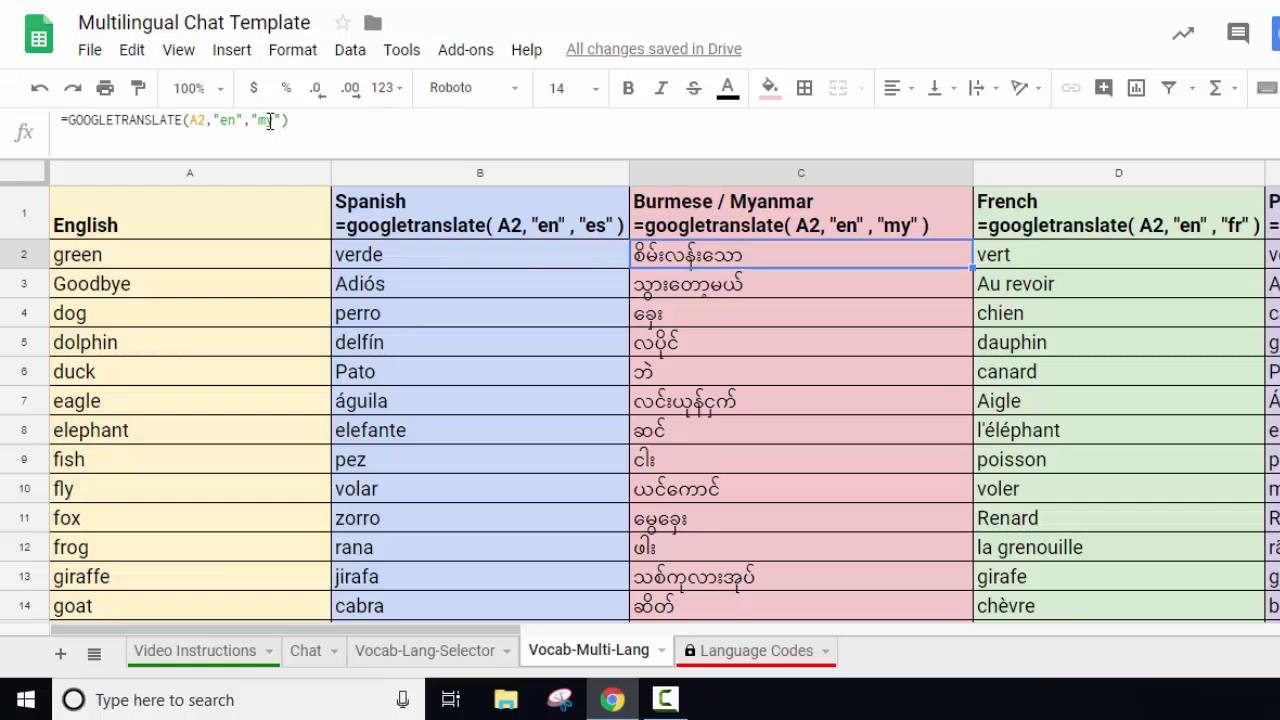
{"action": "left_click", "coordinate": [995, 258]}
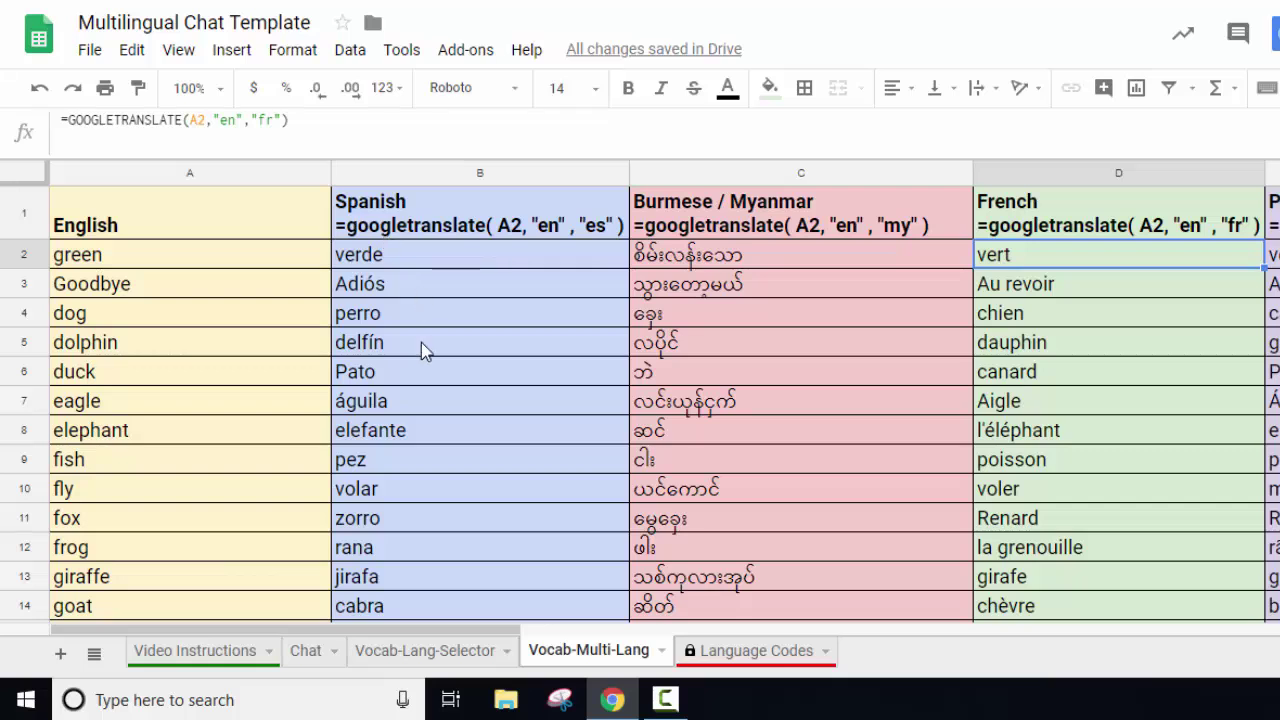
{"action": "left_click", "coordinate": [510, 261]}
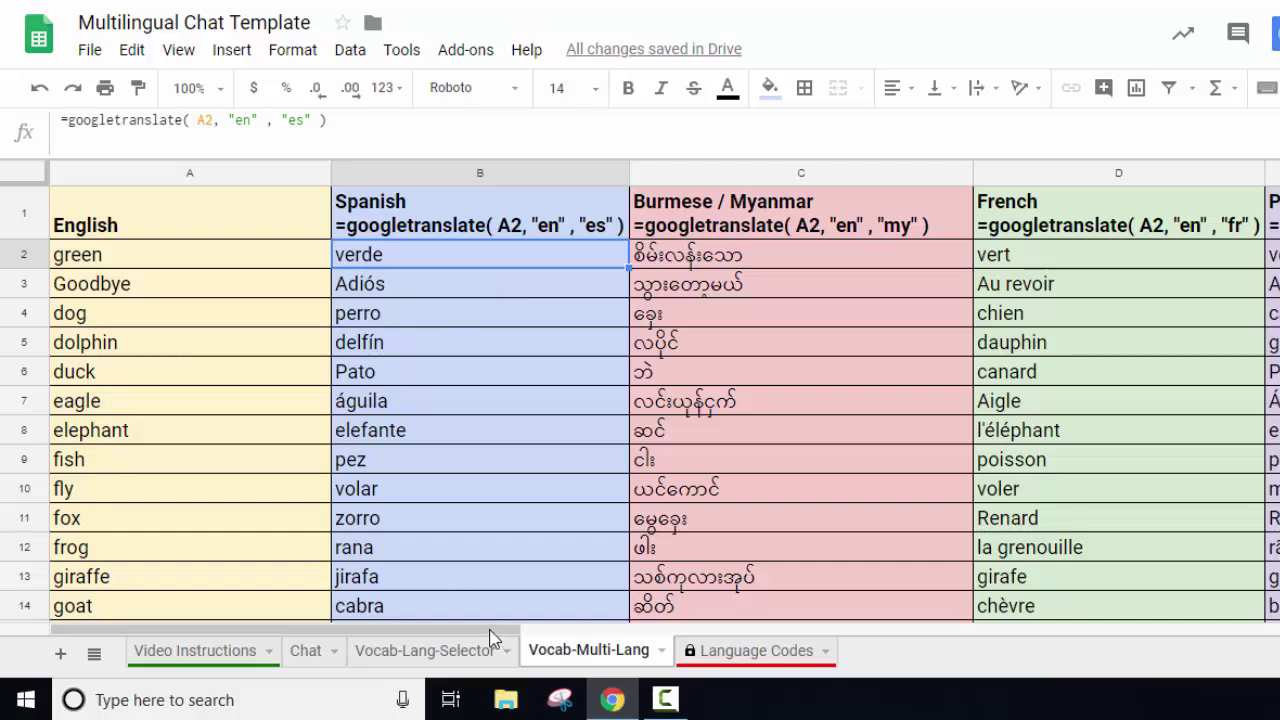
{"action": "left_click_drag", "start_coordinate": [490, 631], "coordinate": [705, 640]}
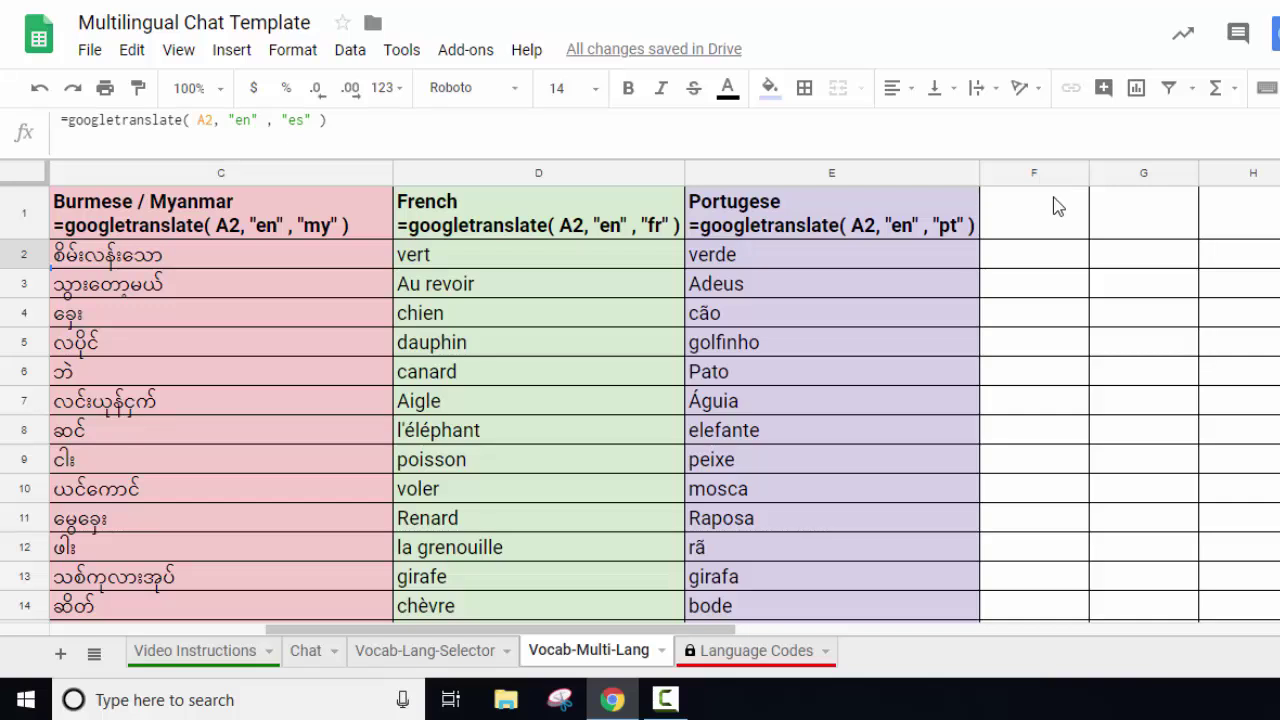
- Consult the Language Codes sheet for further languages and return to the Chat sheet
{"action": "left_click", "coordinate": [760, 655]}
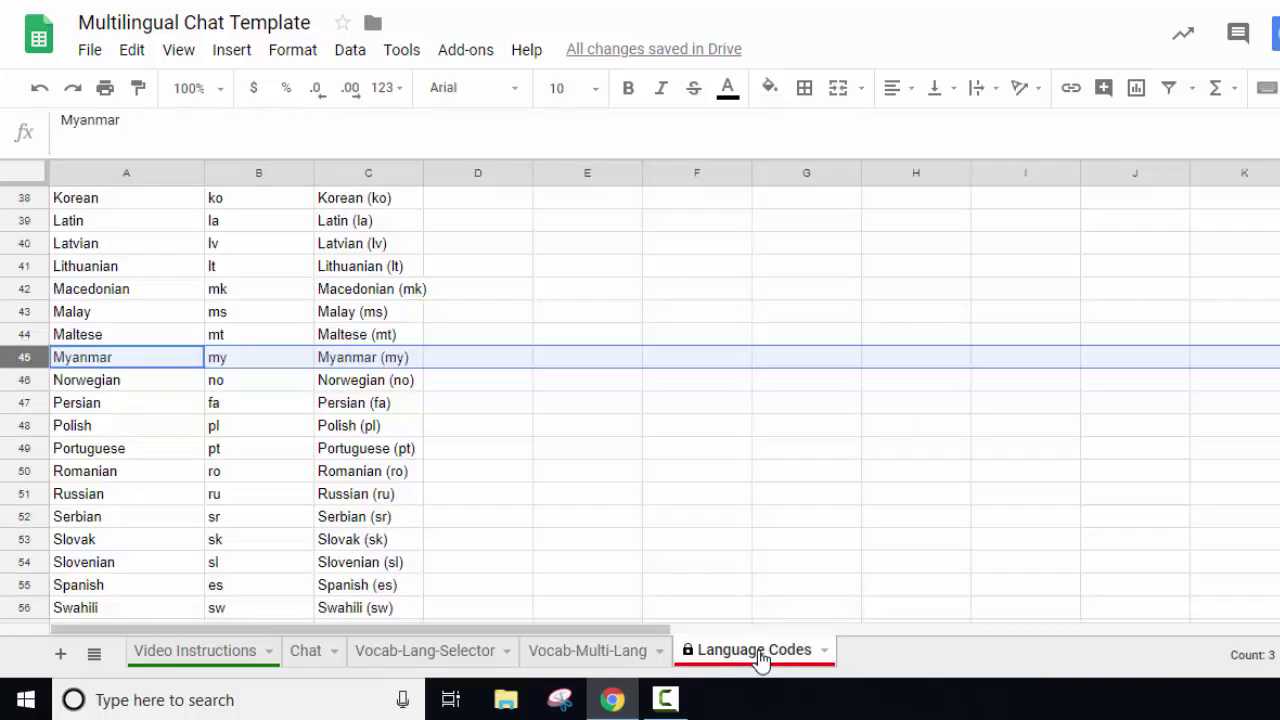
{"action": "left_click", "coordinate": [308, 662]}
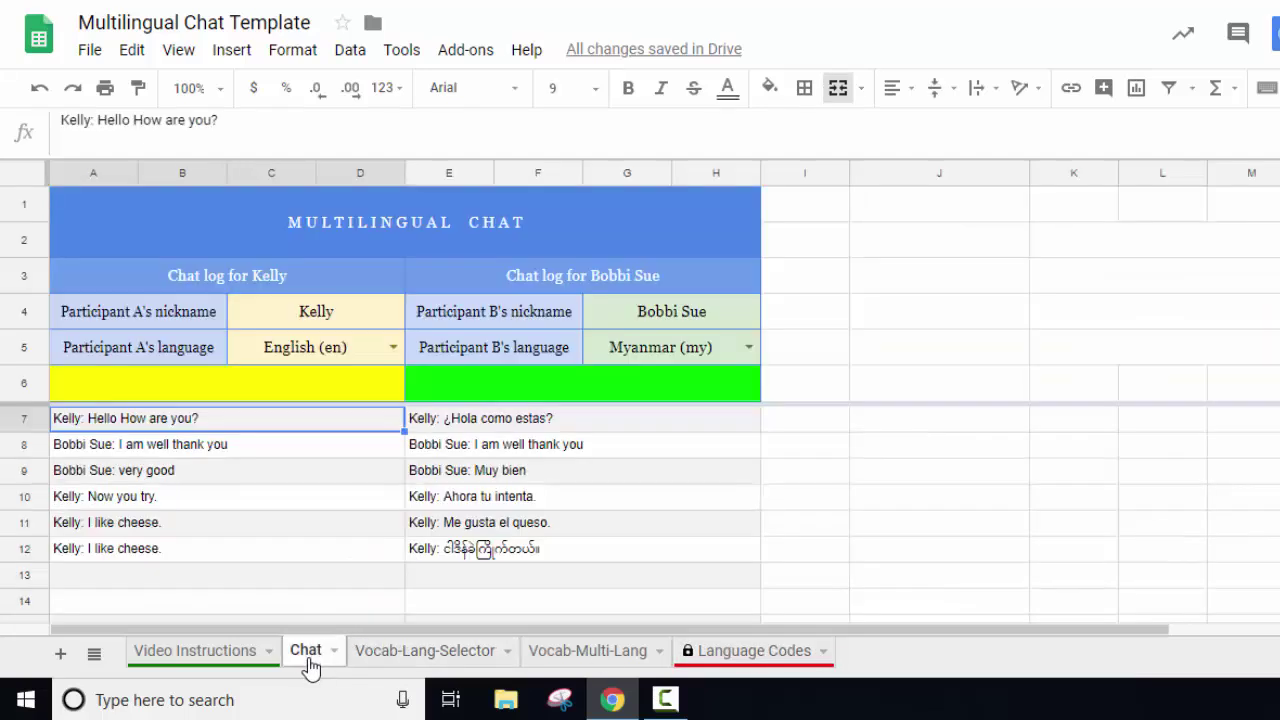